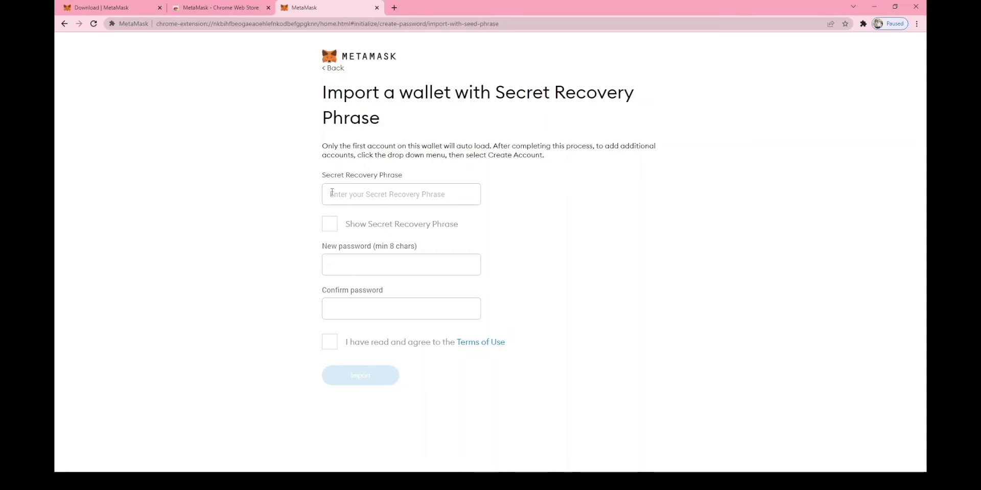
Leave the wallet import form, choose to create a new wallet instead, and agree to share usage data
{"action": "left_click", "coordinate": [447, 196]}
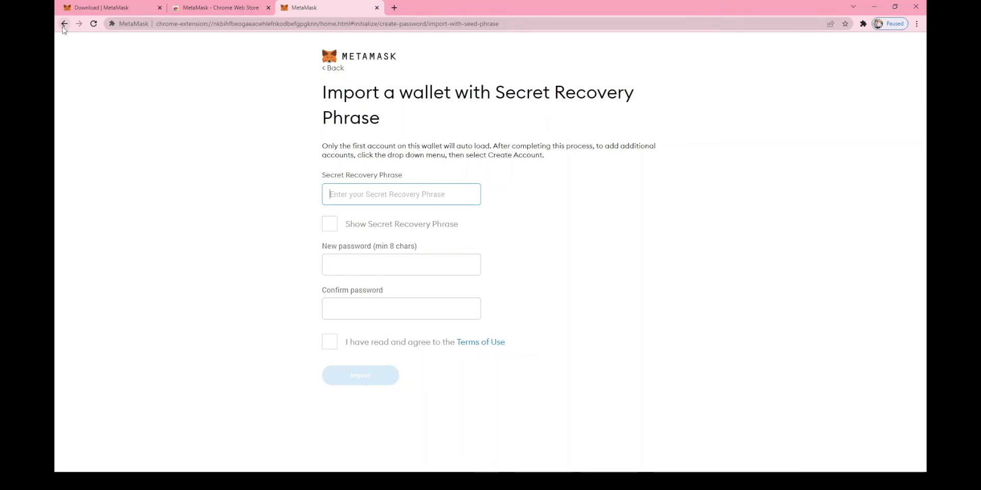
{"action": "left_click", "coordinate": [329, 69]}
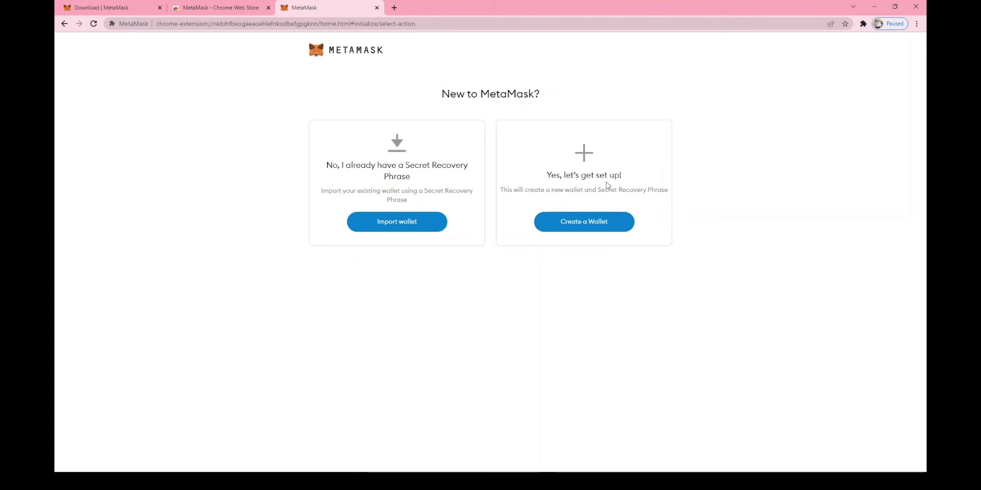
{"action": "left_click", "coordinate": [585, 220]}
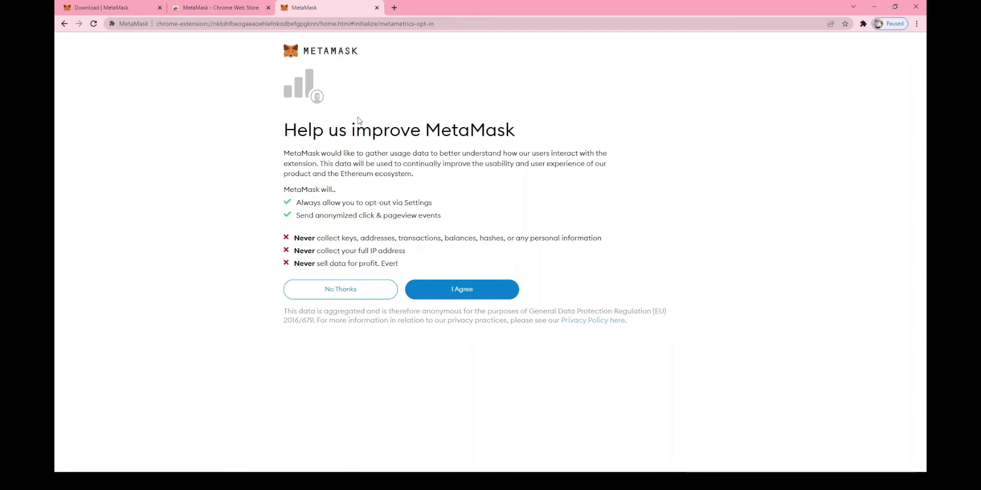
{"action": "left_click", "coordinate": [480, 288]}
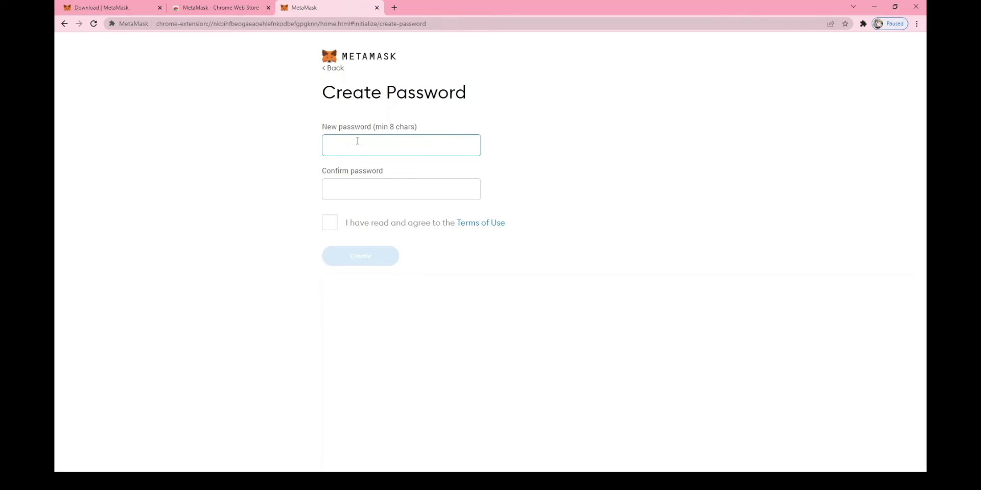
Enter and confirm the new wallet password, accept the Terms of Use, and create the wallet
{"action": "type", "text": "a"}
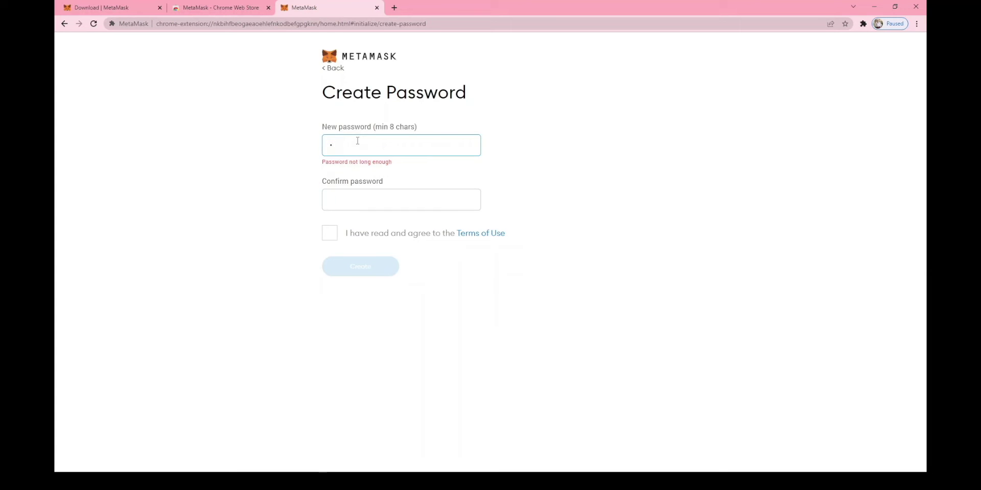
{"action": "type", "text": "aaaa"}
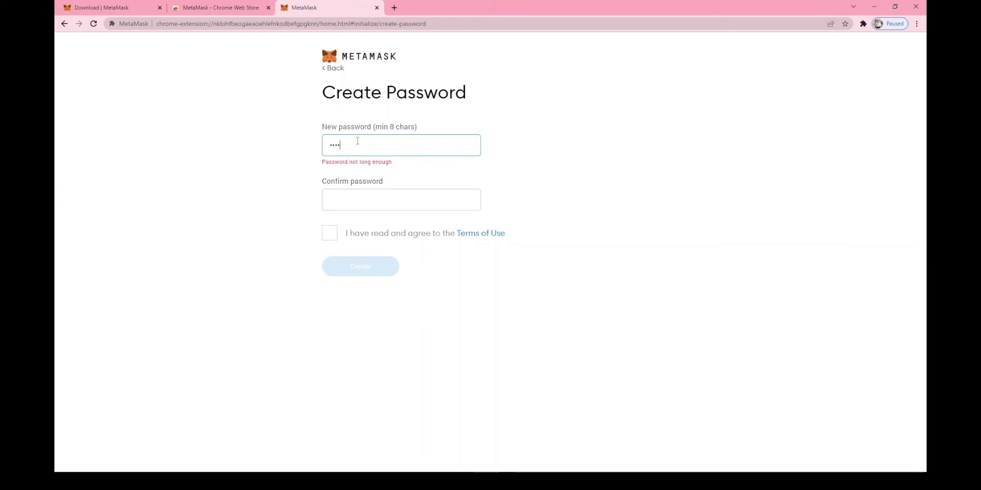
{"action": "type", "text": "aaaa"}
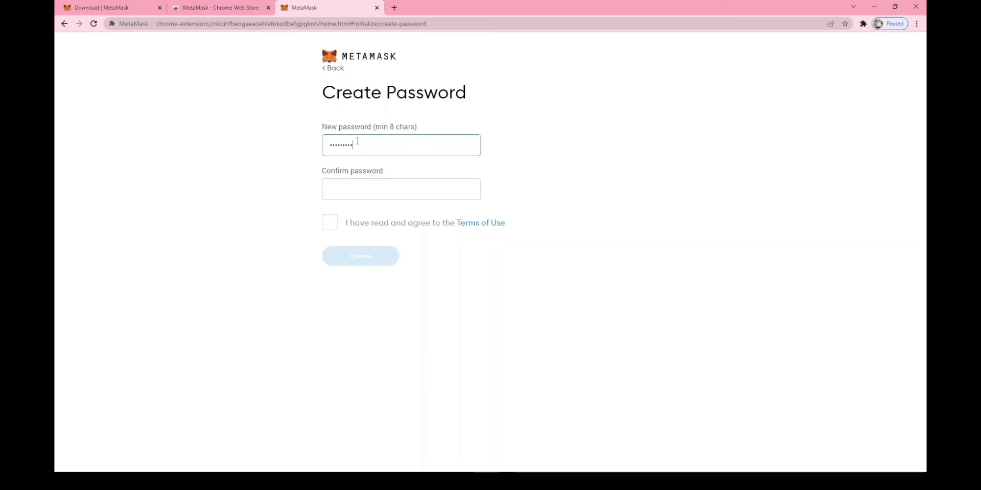
{"action": "left_click", "coordinate": [358, 182]}
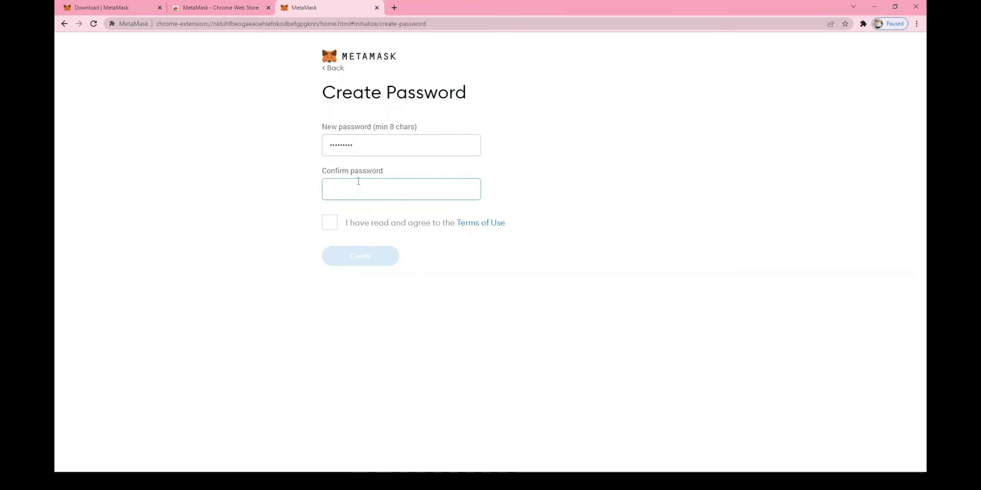
{"action": "type", "text": "aaa"}
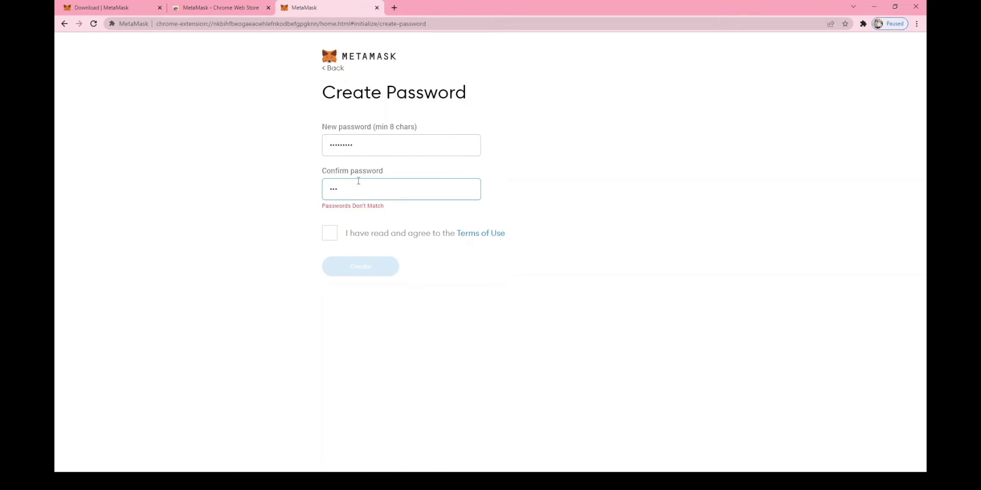
{"action": "key", "text": "BackSpace"}
{"action": "key", "text": "BackSpace"}
{"action": "key", "text": "BackSpace"}
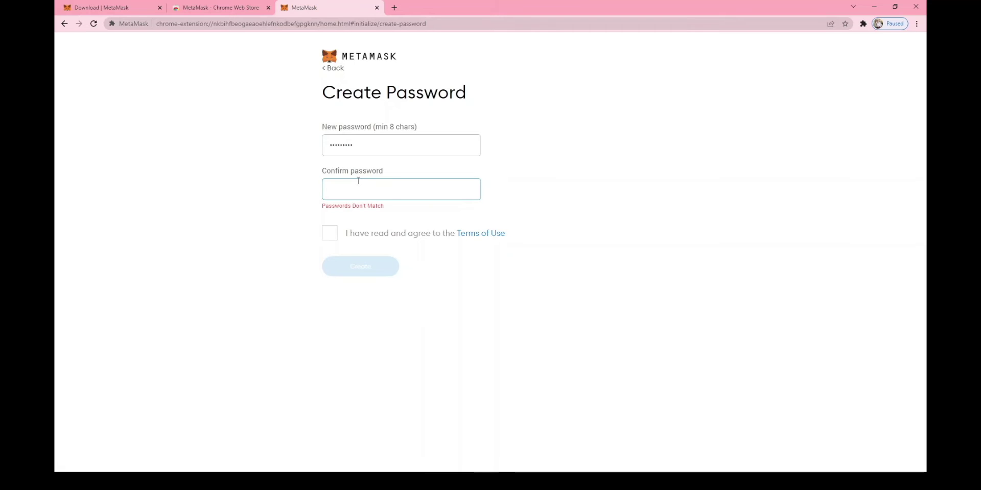
{"action": "type", "text": "aaaaaaaaa"}
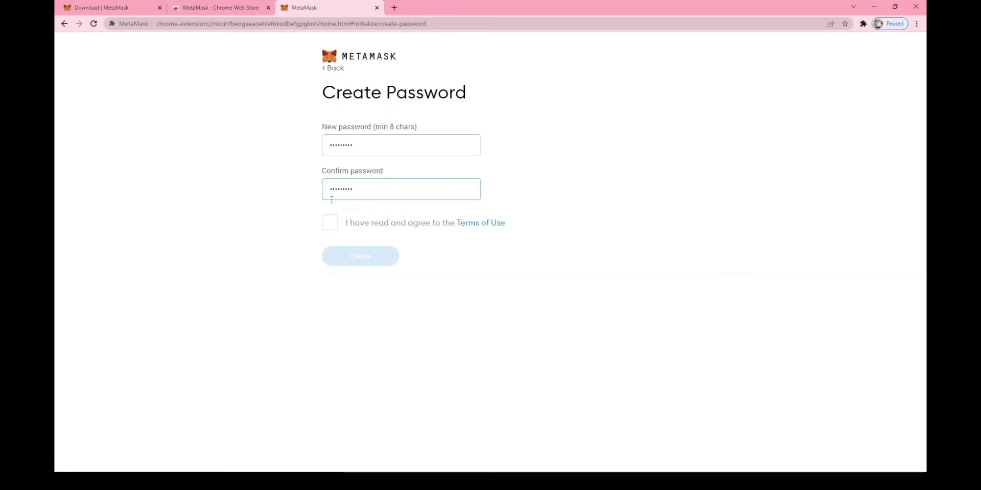
{"action": "left_click", "coordinate": [329, 221]}
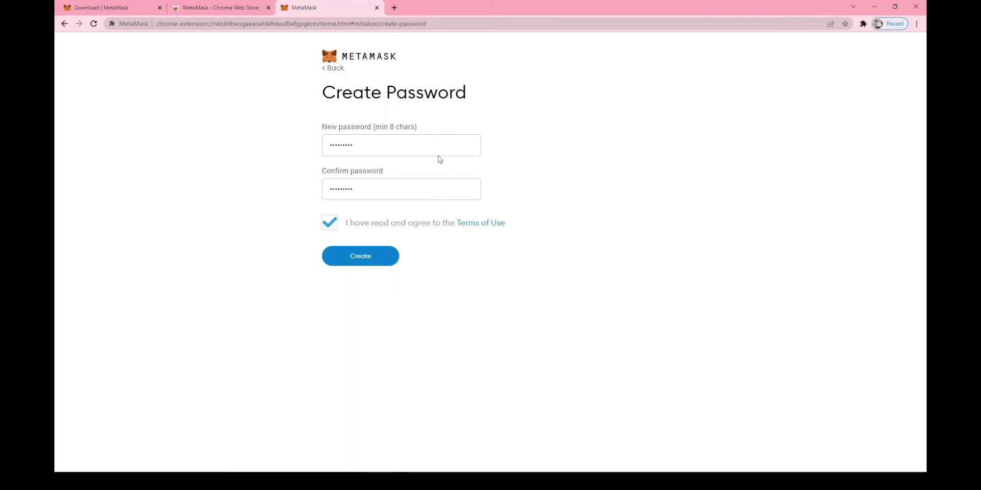
{"action": "left_click", "coordinate": [374, 257]}
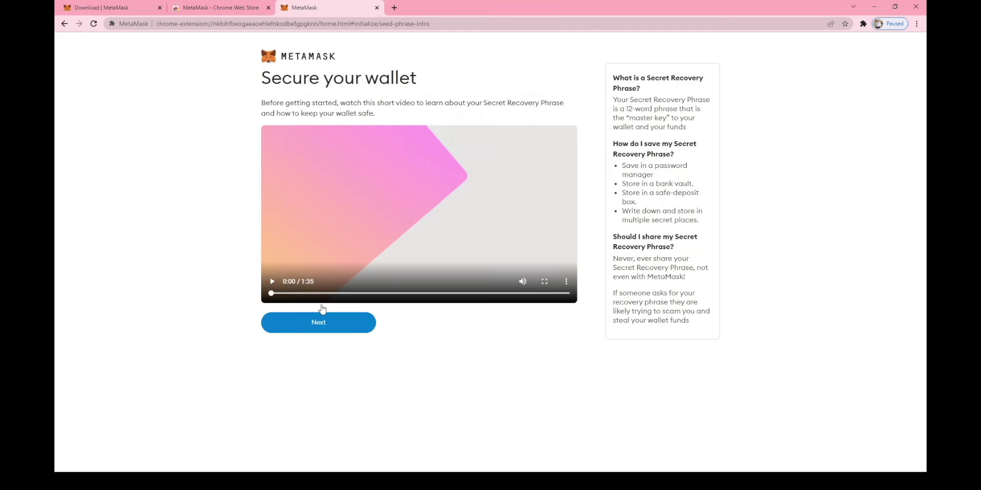
Reveal the wallet's Secret Recovery Phrase, go back to review it once more, and continue to its confirmation
{"action": "left_click", "coordinate": [295, 332]}
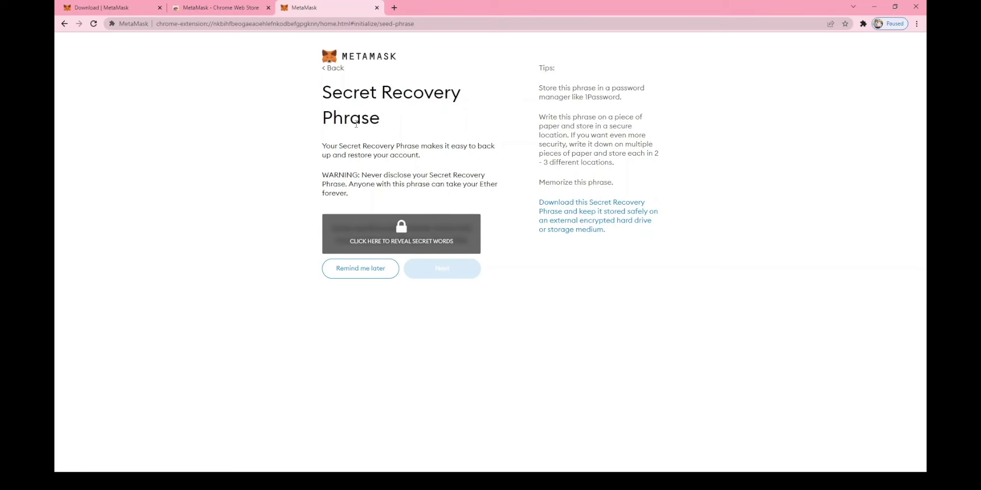
{"action": "left_click", "coordinate": [416, 244]}
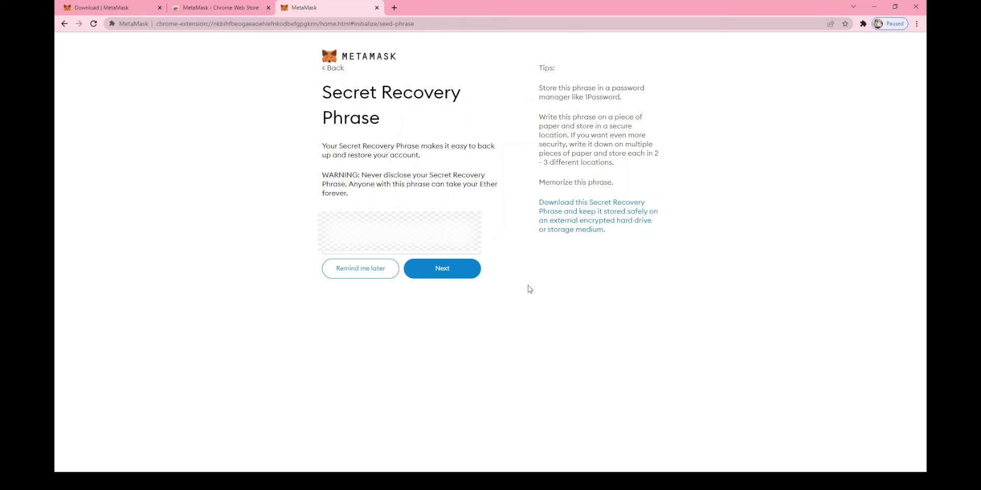
{"action": "left_click", "coordinate": [452, 276]}
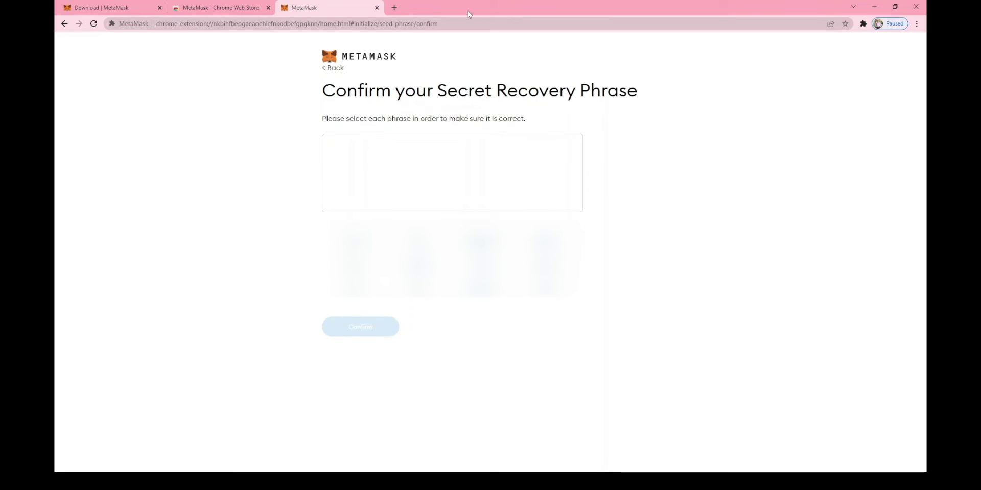
{"action": "left_click", "coordinate": [329, 72]}
{"action": "left_click", "coordinate": [401, 234]}
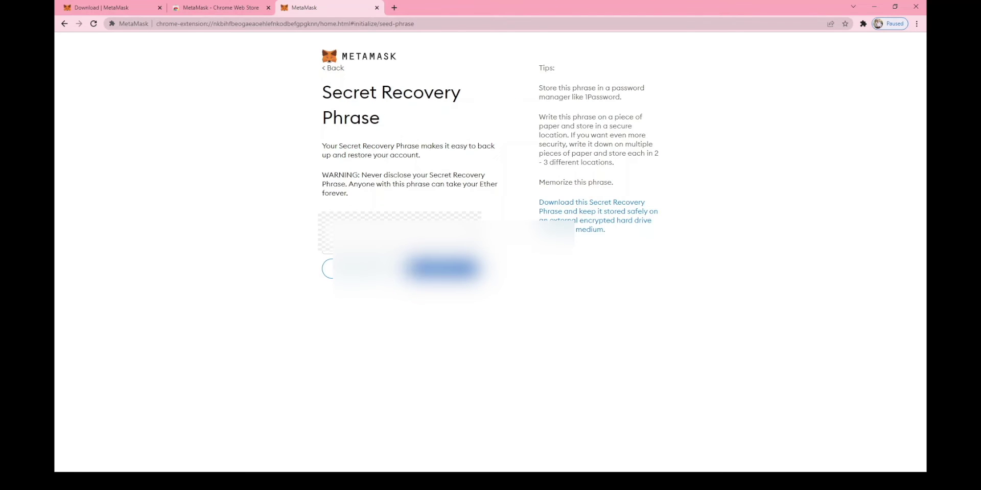
{"action": "left_click", "coordinate": [442, 268]}
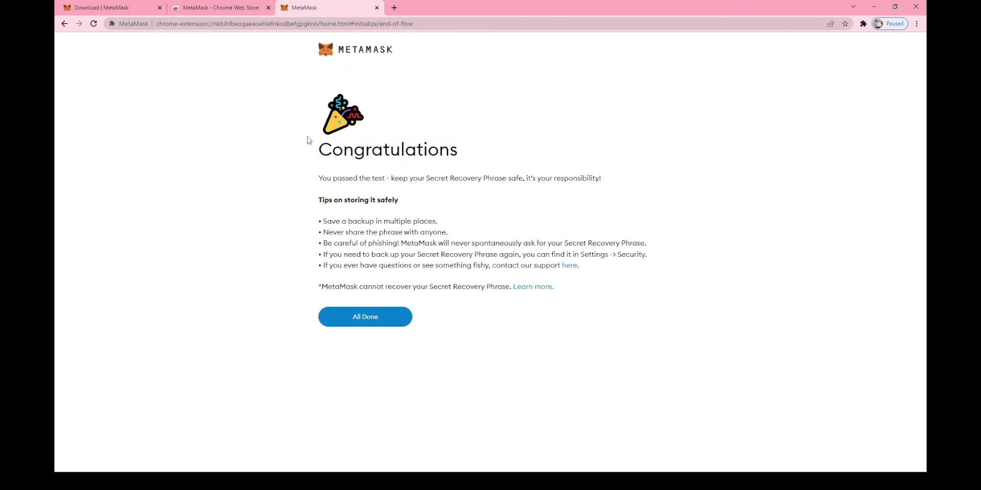
Finish the wallet setup and dismiss the What's new notice
{"action": "left_click", "coordinate": [356, 326]}
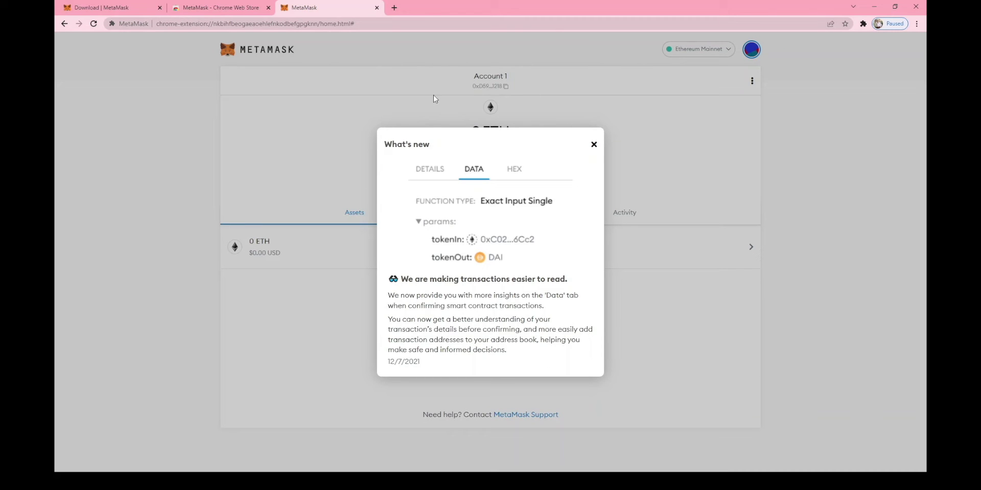
{"action": "left_click", "coordinate": [593, 146]}
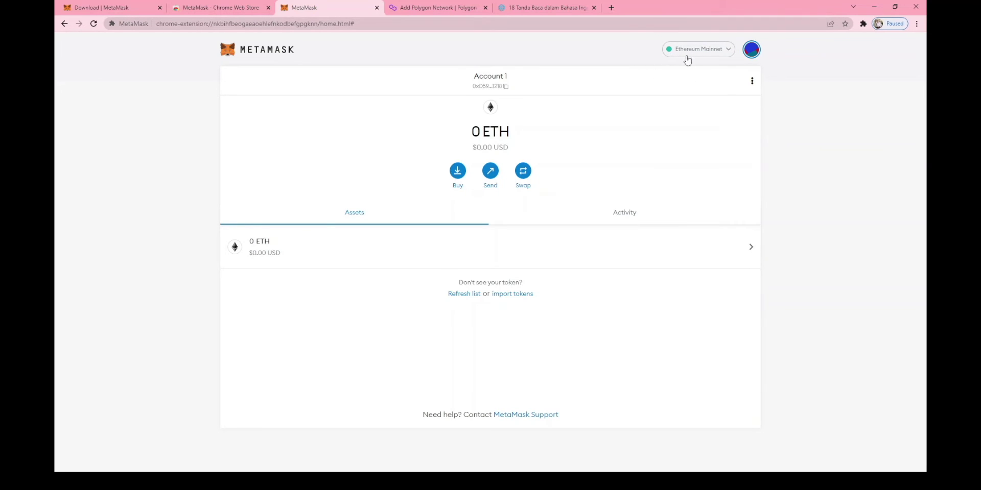
Start adding a custom network and set its network name to Polygon Mainnet, copied from the Polygon documentation
{"action": "left_click", "coordinate": [727, 51]}
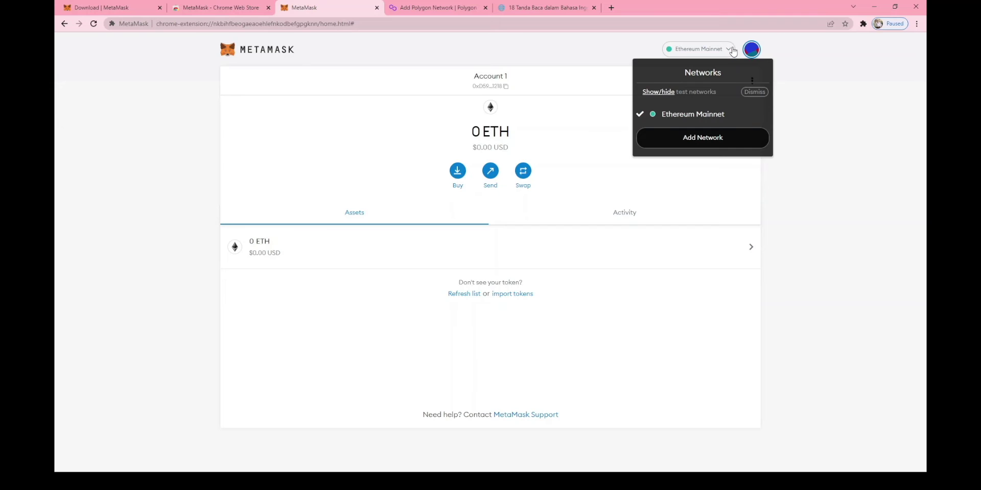
{"action": "left_click", "coordinate": [707, 146]}
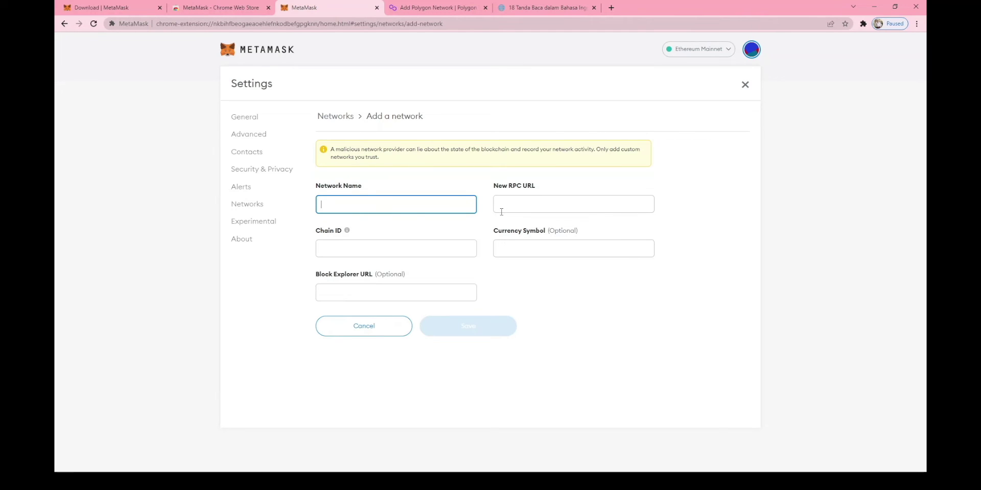
{"action": "left_click", "coordinate": [426, 11]}
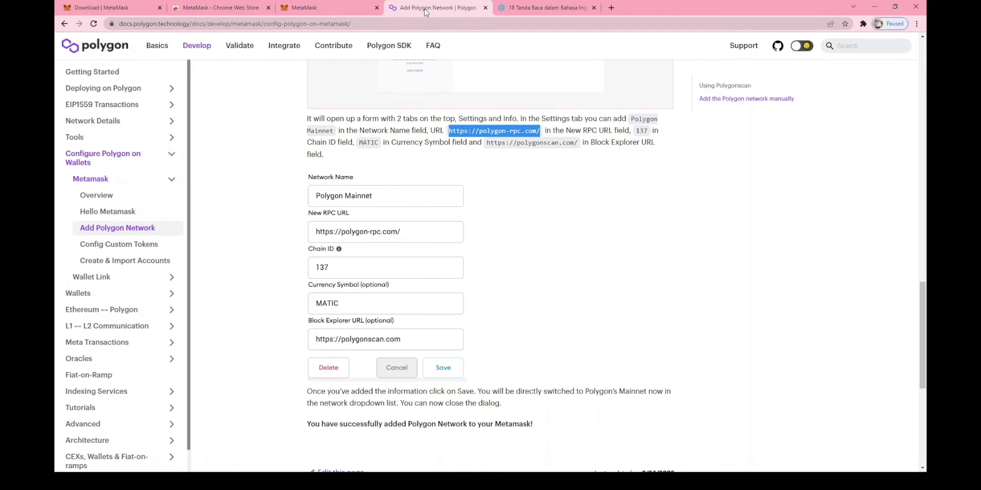
{"action": "left_click", "coordinate": [670, 121]}
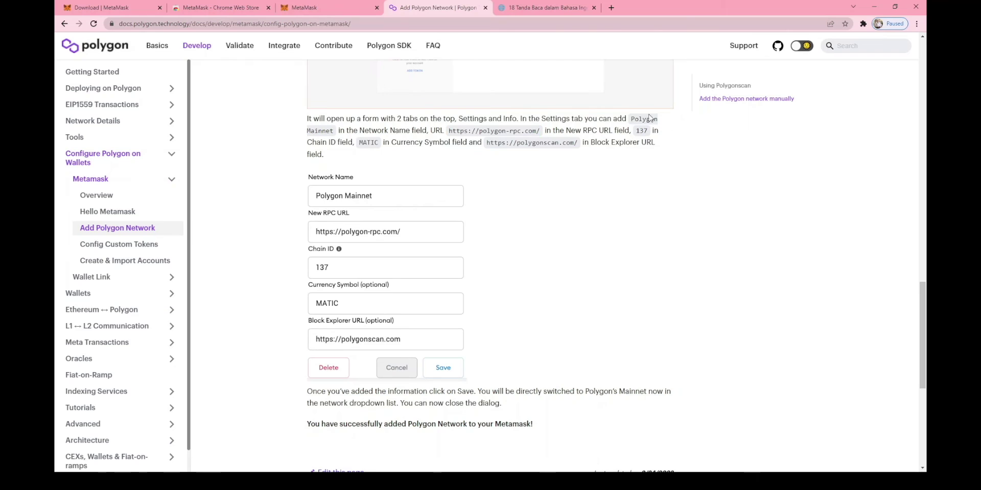
{"action": "left_click_drag", "start_coordinate": [632, 118], "coordinate": [334, 133]}
{"action": "key", "text": "ctrl+c"}
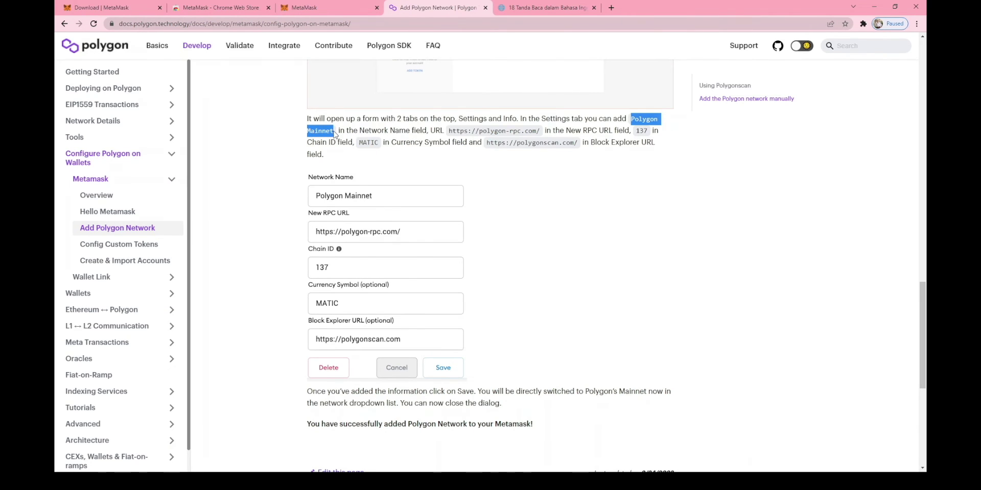
{"action": "left_click", "coordinate": [343, 7]}
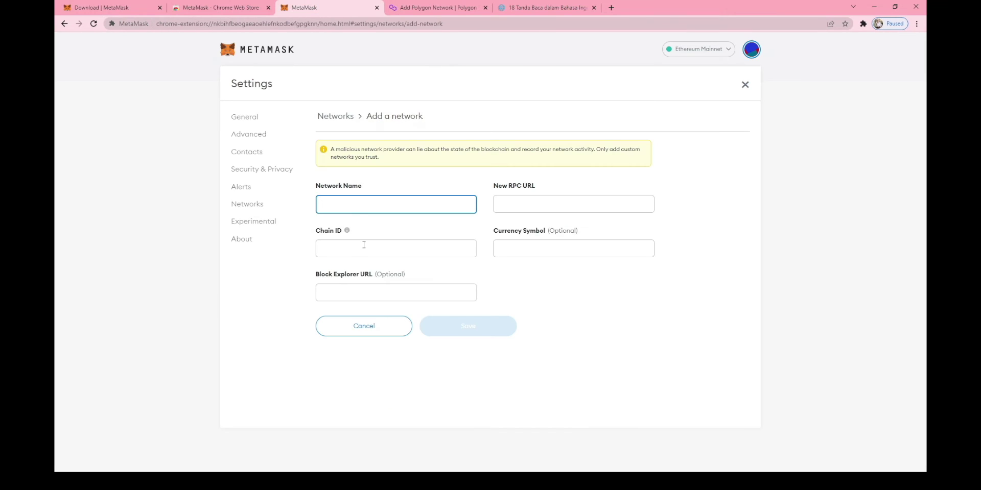
{"action": "key", "text": "ctrl+v"}
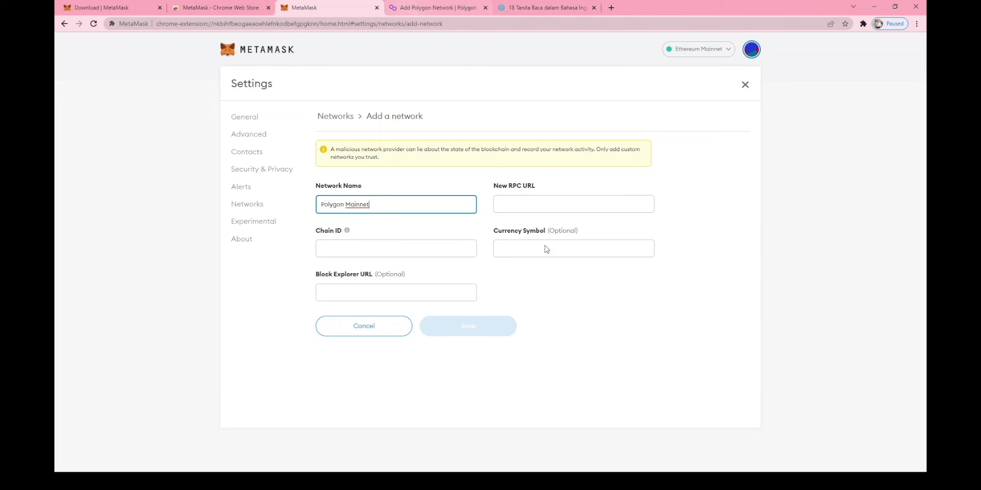
{"action": "left_click", "coordinate": [442, 7]}
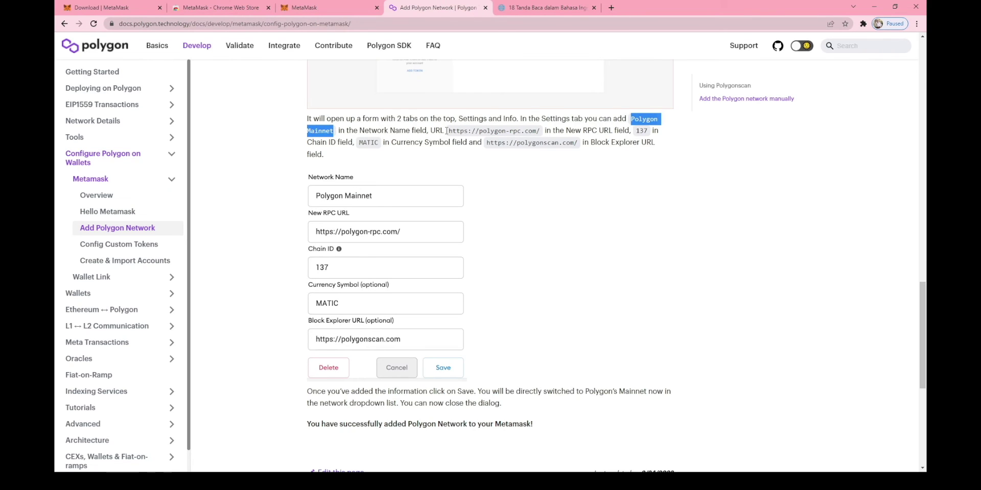
{"action": "left_click_drag", "start_coordinate": [448, 131], "coordinate": [542, 130]}
{"action": "key", "text": "ctrl+c"}
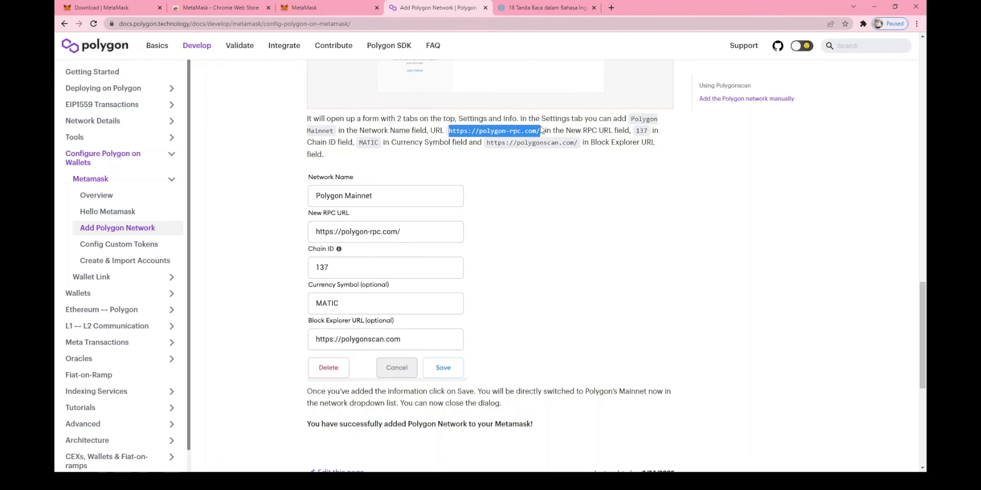
{"action": "left_click", "coordinate": [312, 7]}
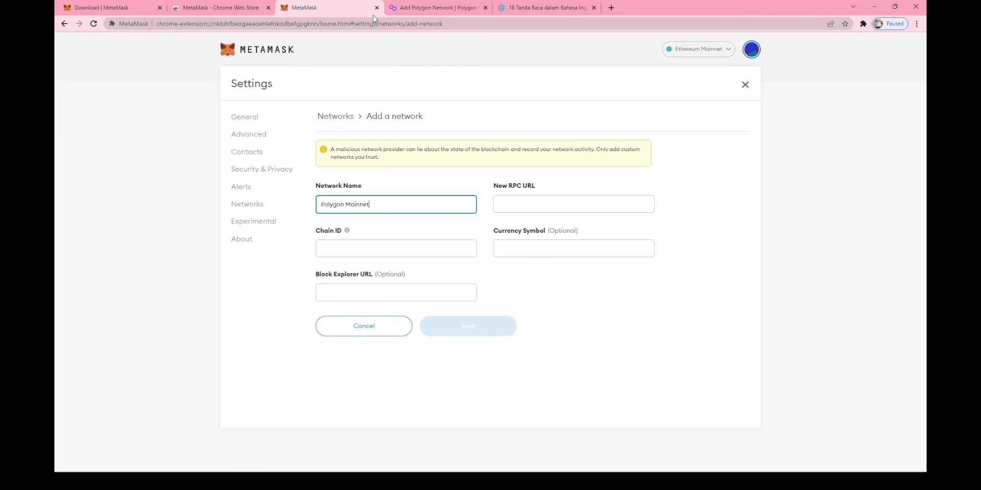
{"action": "left_click", "coordinate": [543, 205]}
{"action": "key", "text": "ctrl+v"}
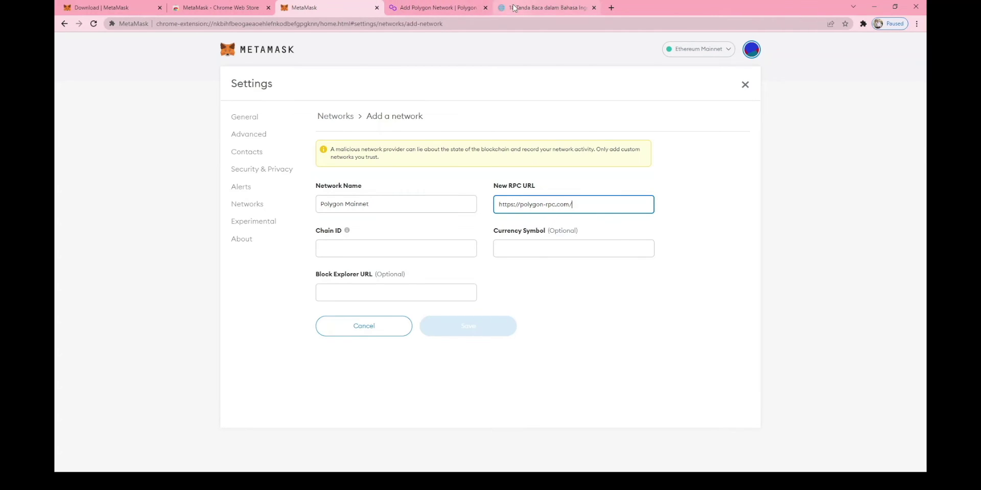
Look up the chain ID in the Polygon documentation and set the network's Chain ID to 137
{"action": "left_click", "coordinate": [450, 7]}
{"action": "left_click", "coordinate": [374, 158]}
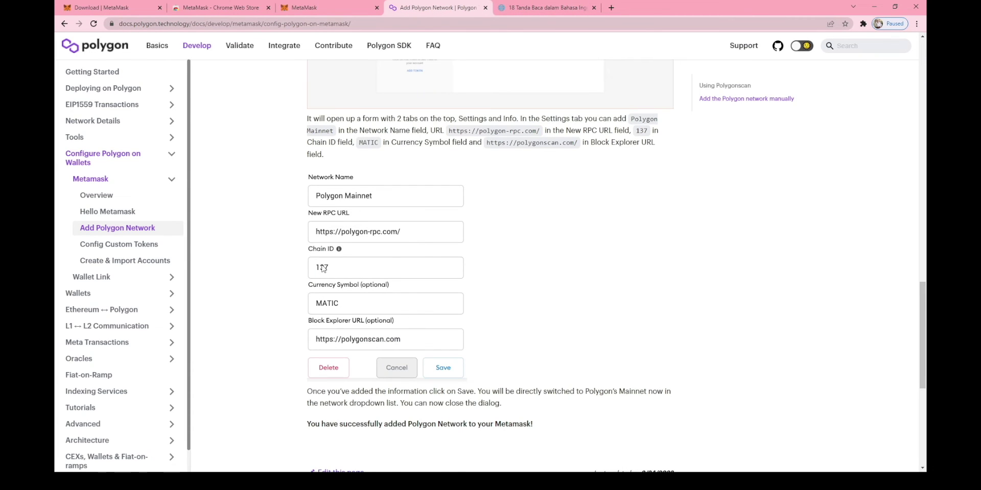
{"action": "left_click", "coordinate": [315, 7]}
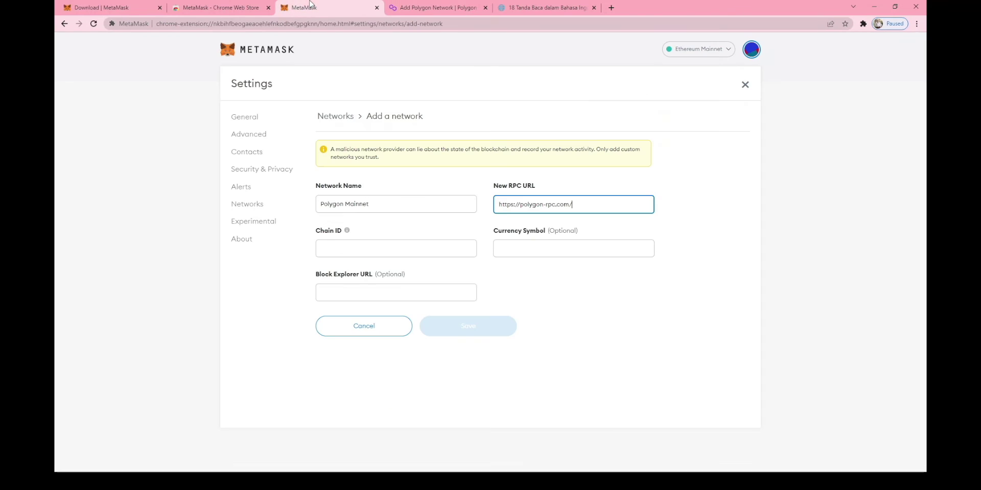
{"action": "left_click", "coordinate": [326, 248]}
{"action": "type", "text": "137"}
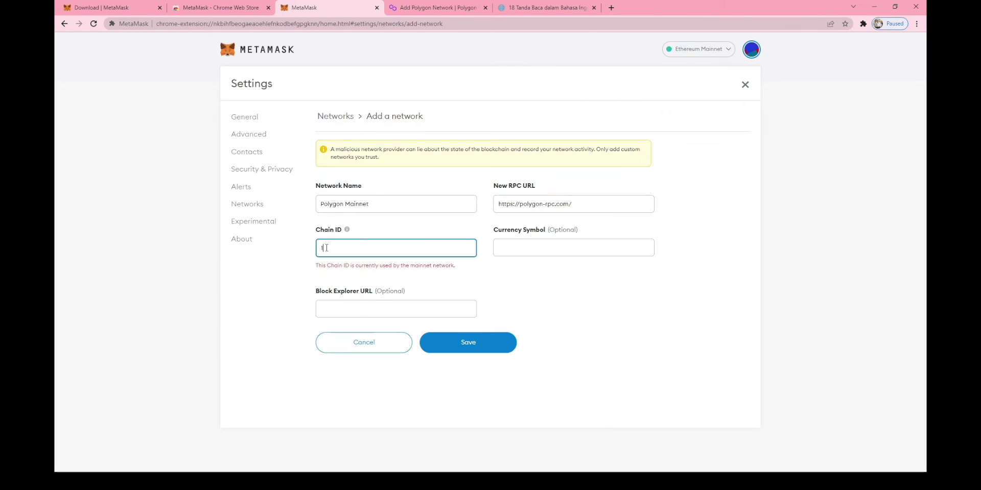
Check the currency symbol in the Polygon documentation and set the network's Currency Symbol to MATIC in MetaMask
{"action": "left_click", "coordinate": [436, 8]}
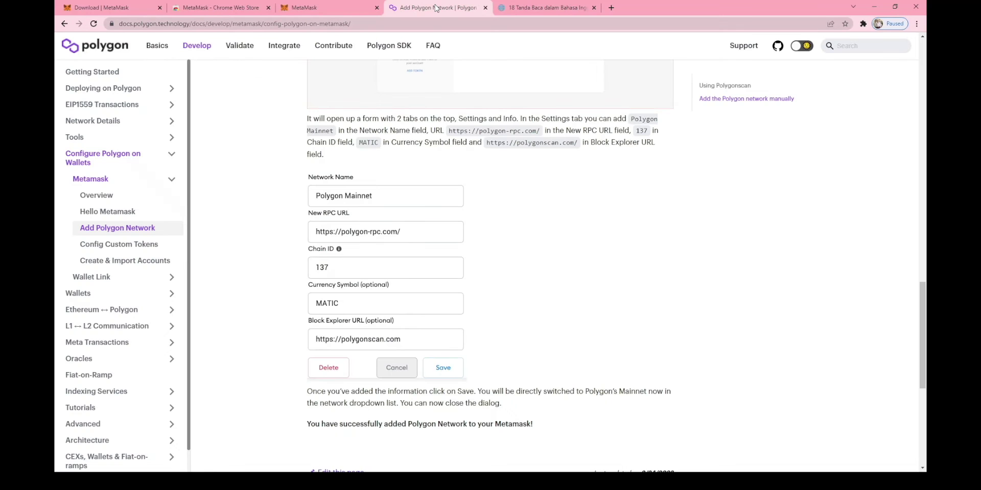
{"action": "left_click", "coordinate": [317, 7]}
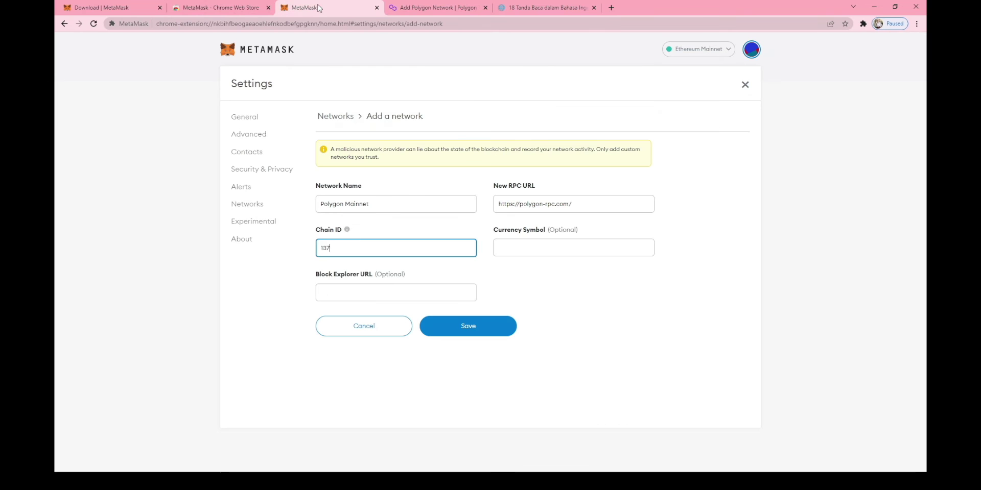
{"action": "left_click", "coordinate": [531, 248]}
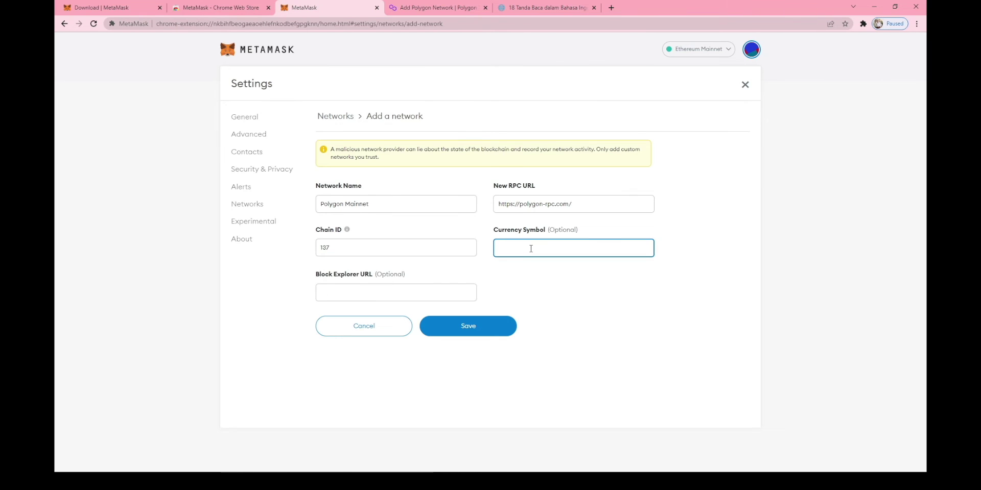
{"action": "type", "text": "MATIC"}
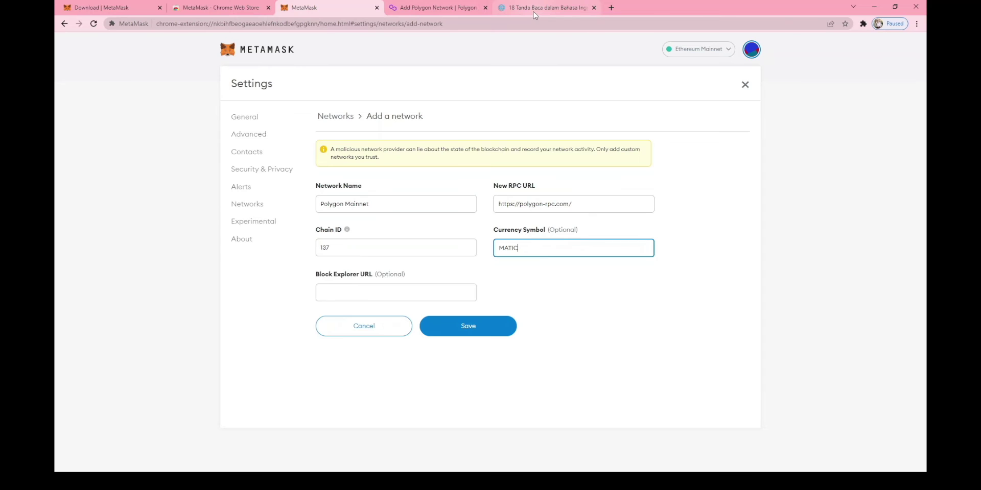
{"action": "left_click", "coordinate": [422, 10]}
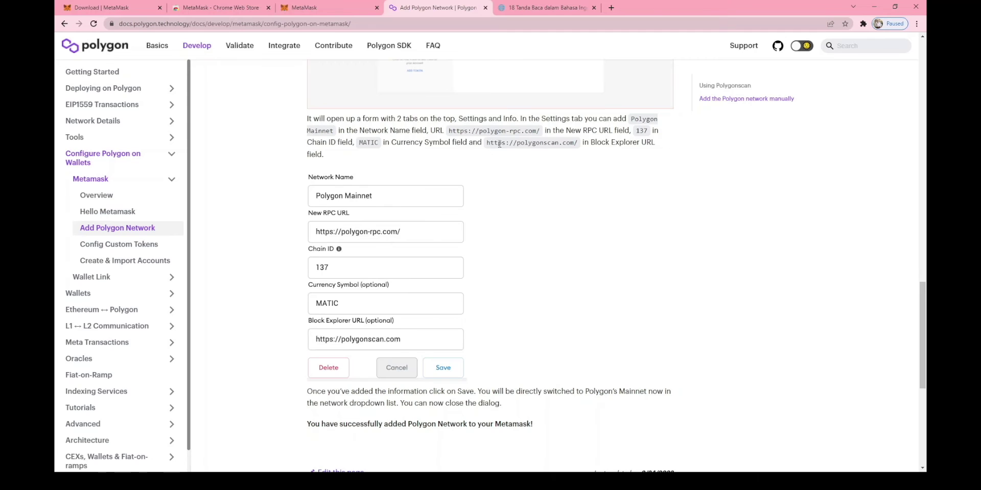
{"action": "left_click_drag", "start_coordinate": [487, 142], "coordinate": [580, 145]}
{"action": "key", "text": "ctrl+c"}
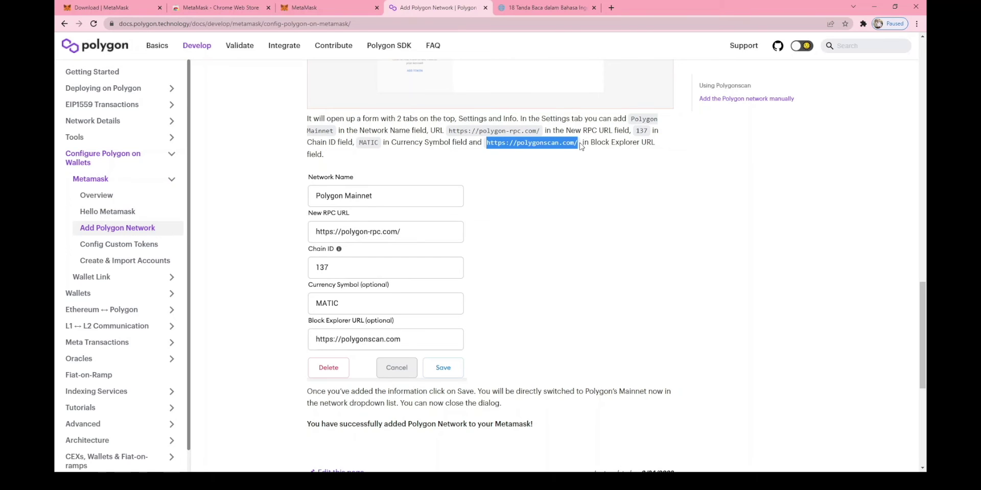
{"action": "left_click", "coordinate": [303, 7]}
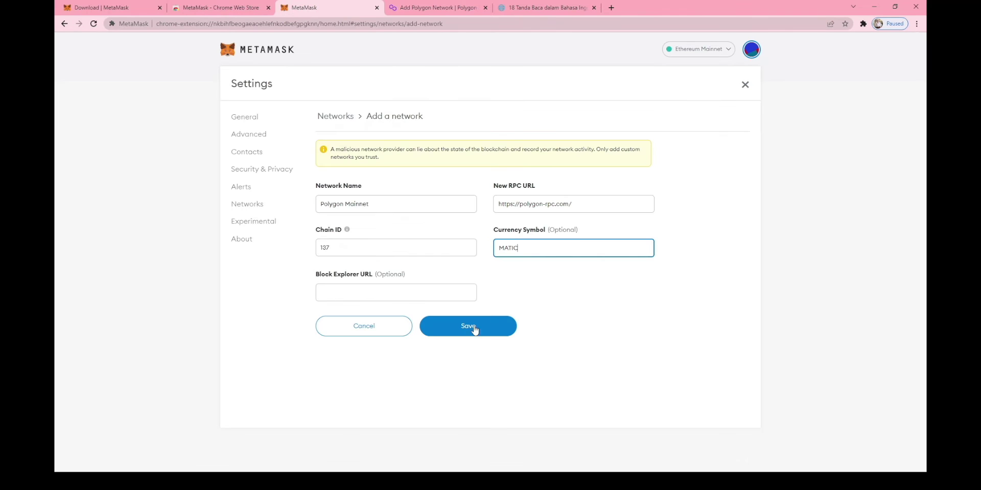
{"action": "left_click", "coordinate": [393, 293]}
{"action": "key", "text": "ctrl+v"}
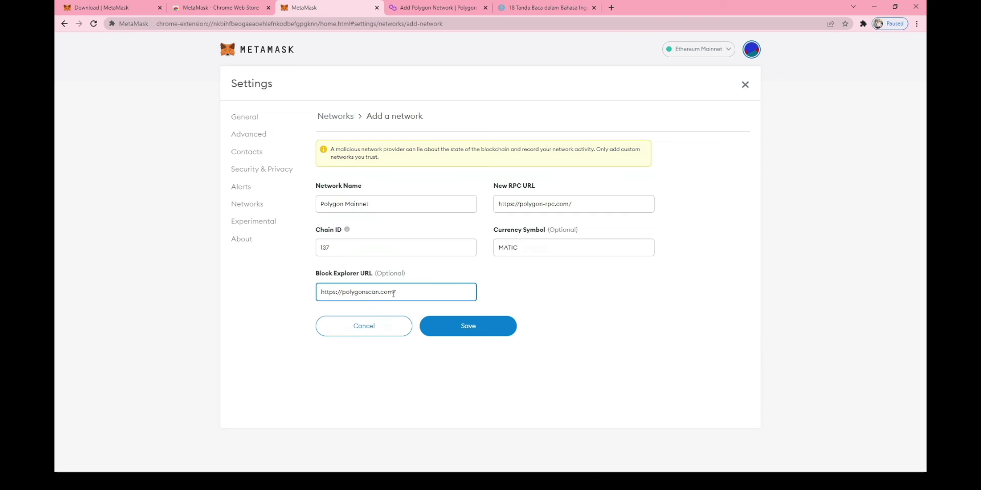
{"action": "left_click", "coordinate": [591, 388]}
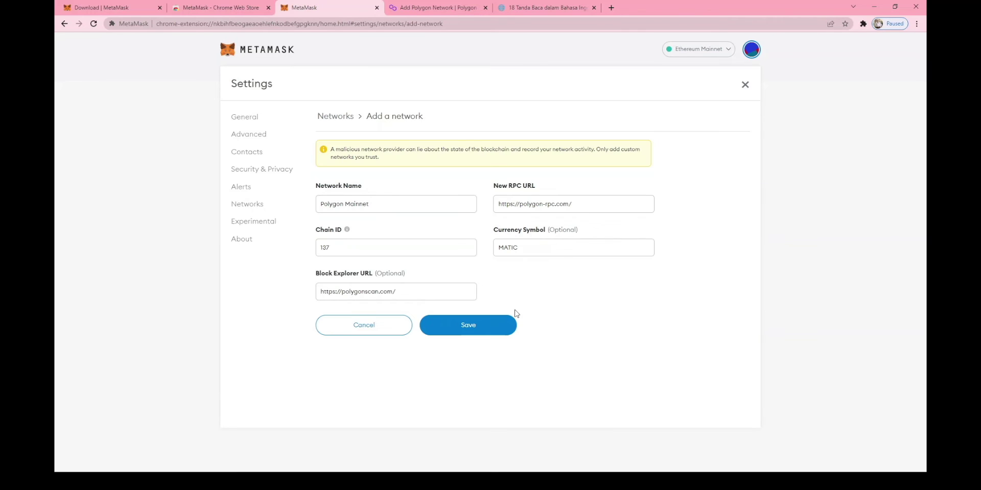
{"action": "left_click", "coordinate": [488, 326]}
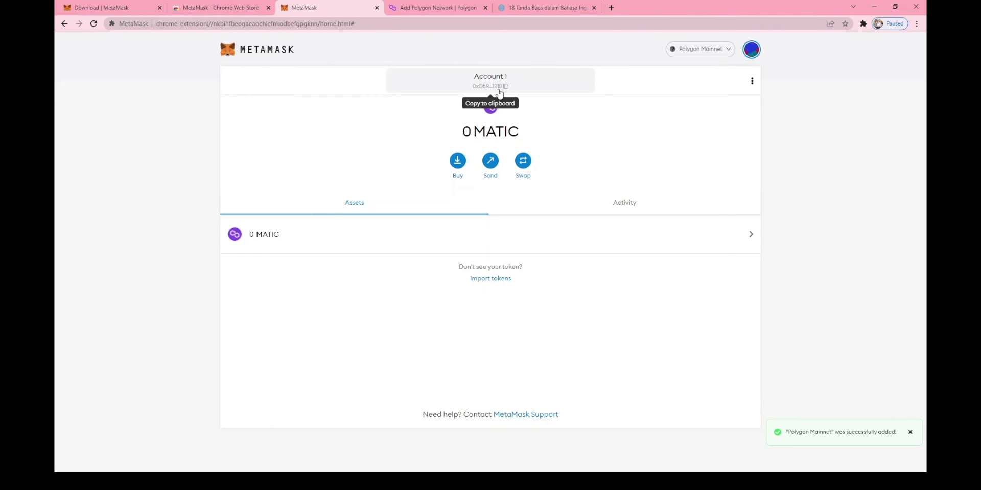
Rename the account as nft wallet in its account details and close the details
{"action": "left_click", "coordinate": [752, 82]}
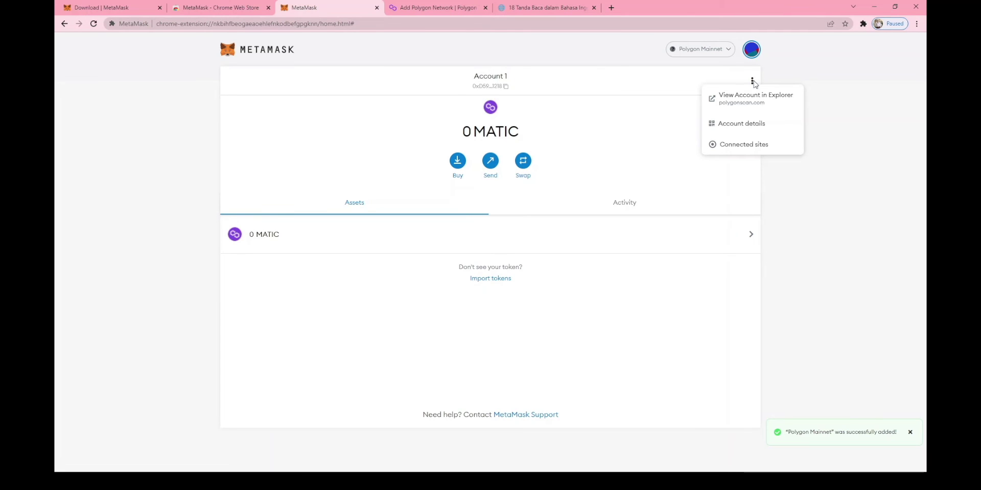
{"action": "left_click", "coordinate": [757, 81]}
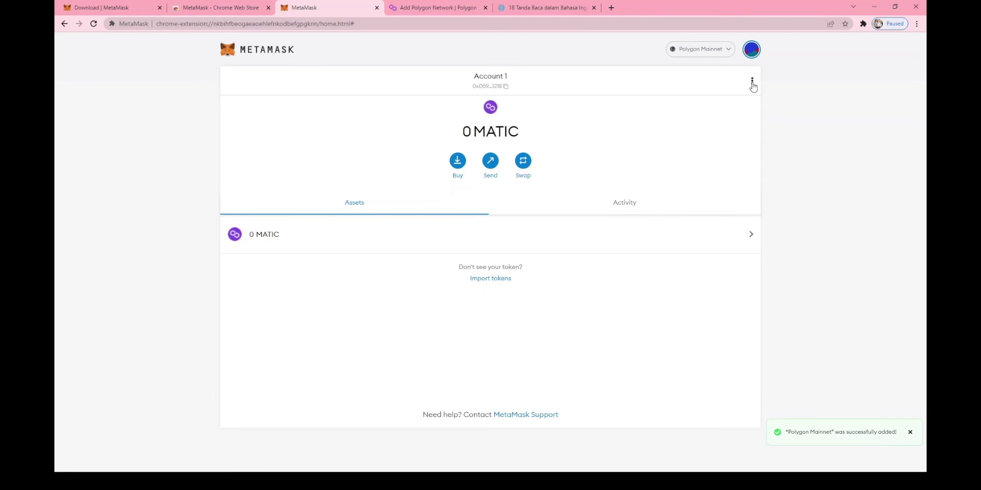
{"action": "left_click", "coordinate": [753, 84]}
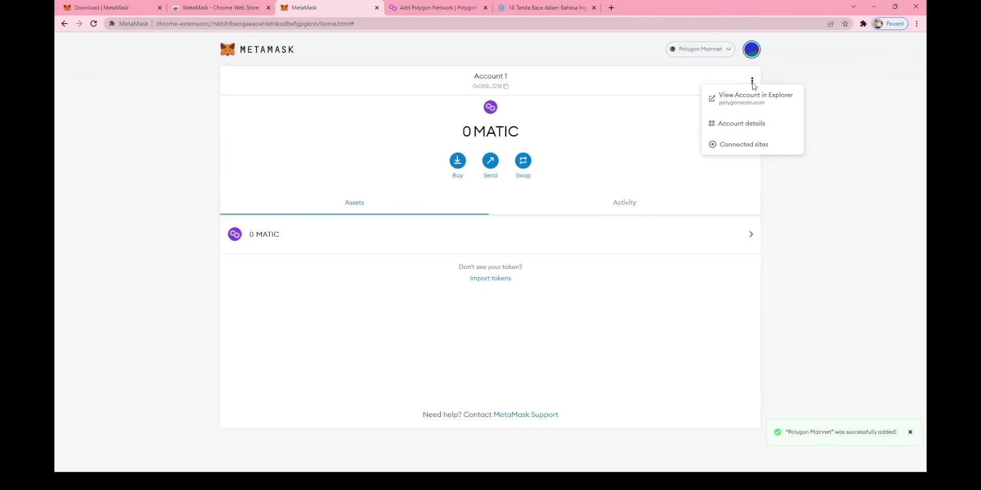
{"action": "left_click", "coordinate": [724, 127]}
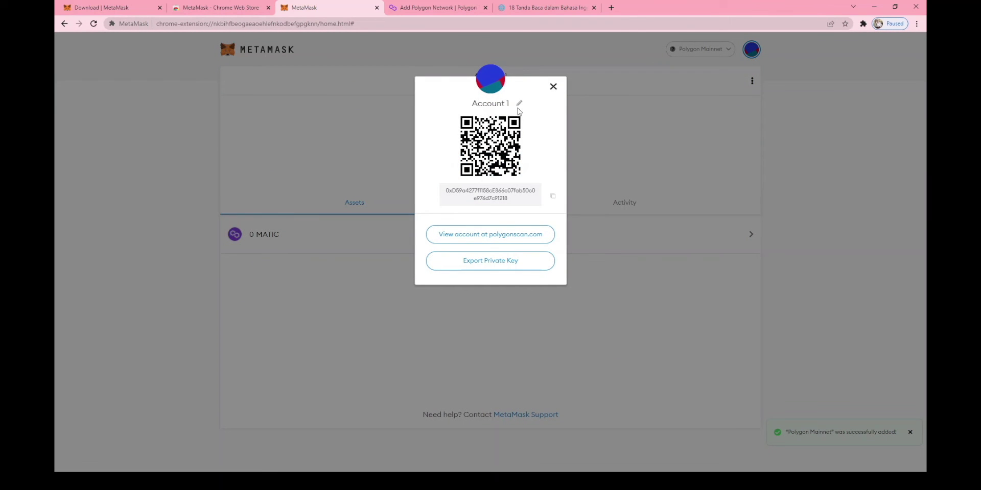
{"action": "left_click", "coordinate": [520, 106]}
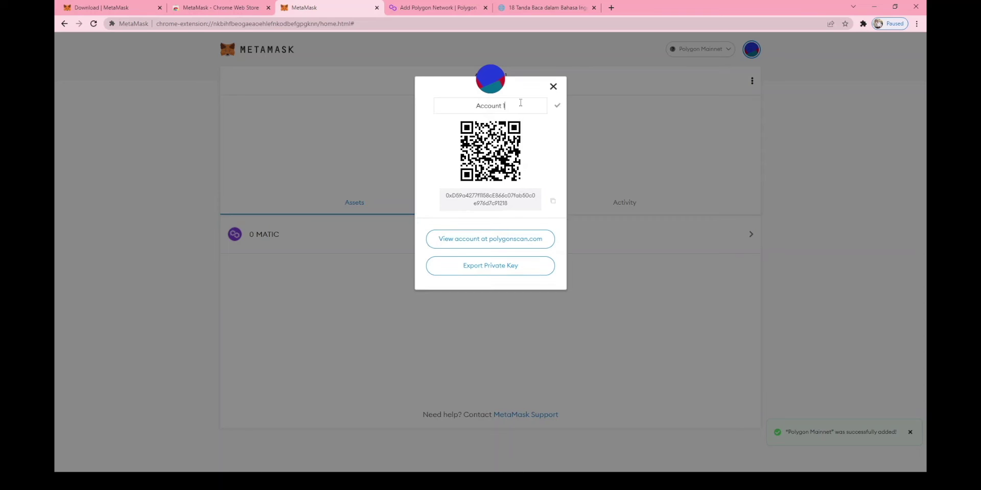
{"action": "left_click_drag", "start_coordinate": [516, 106], "coordinate": [437, 98]}
{"action": "type", "text": "nft wallet"}
{"action": "left_click", "coordinate": [558, 107]}
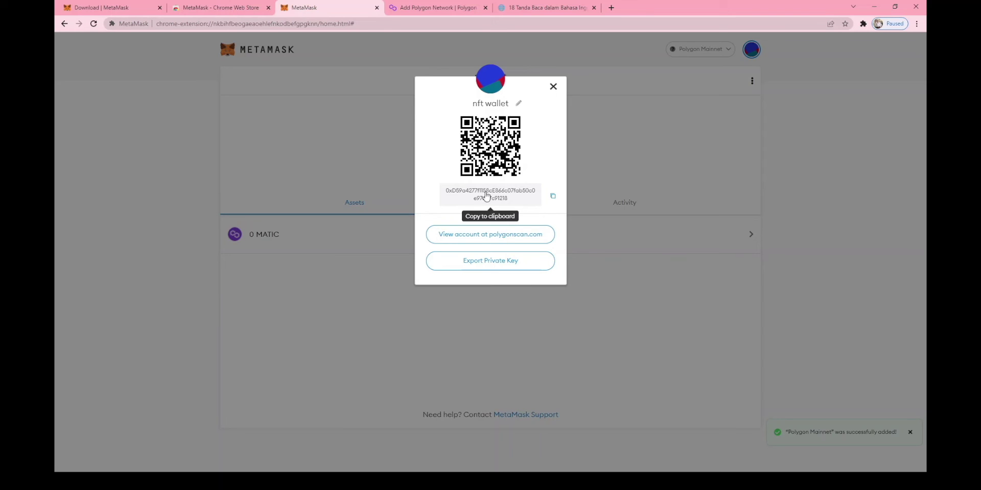
{"action": "left_click", "coordinate": [553, 88]}
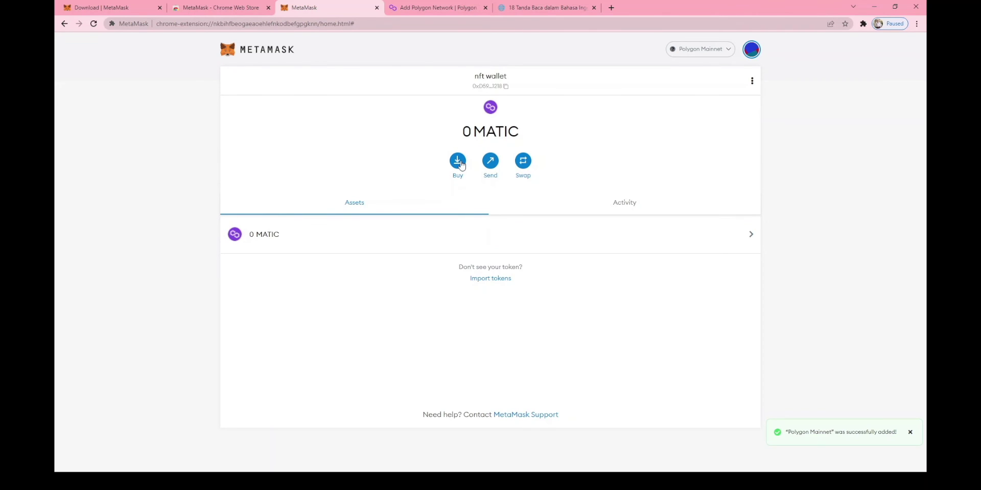
Examine the MATIC deposit options, including the account's direct deposit details, and the form for sending funds
{"action": "left_click", "coordinate": [459, 163]}
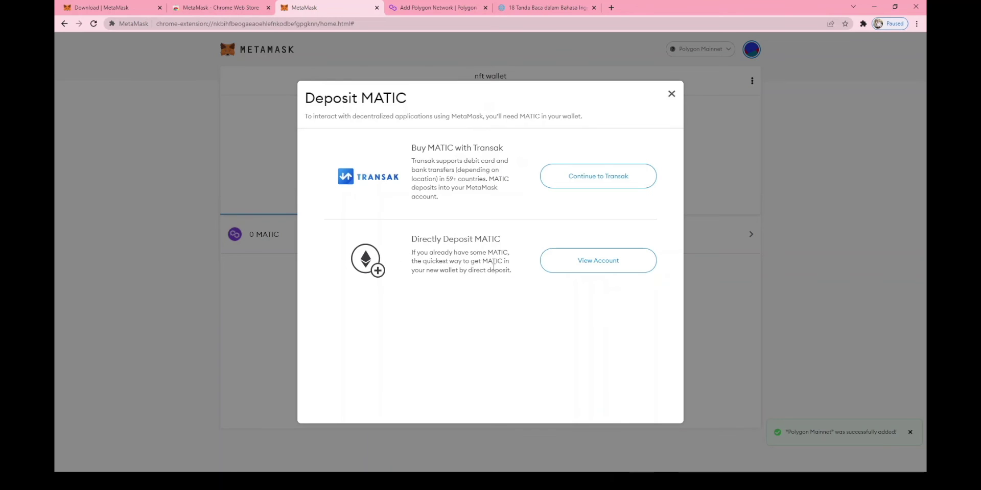
{"action": "left_click", "coordinate": [672, 95]}
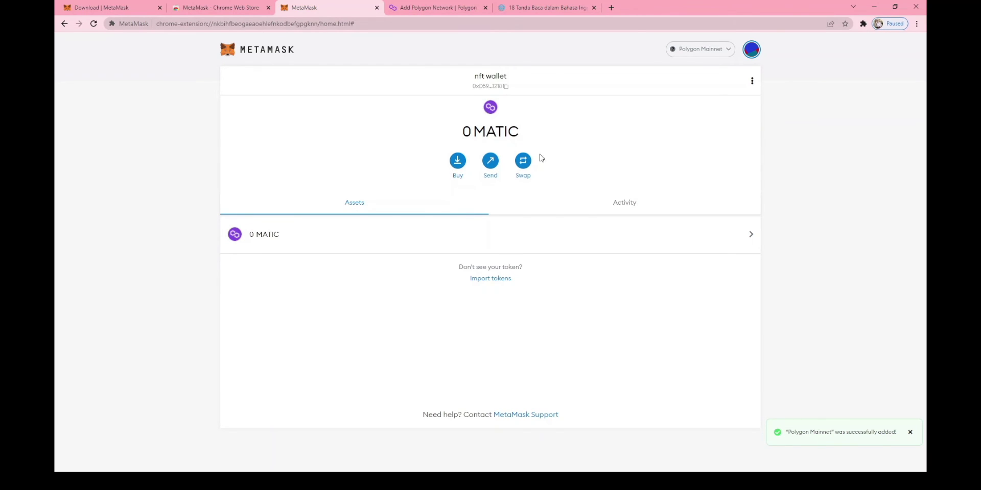
{"action": "left_click", "coordinate": [456, 161]}
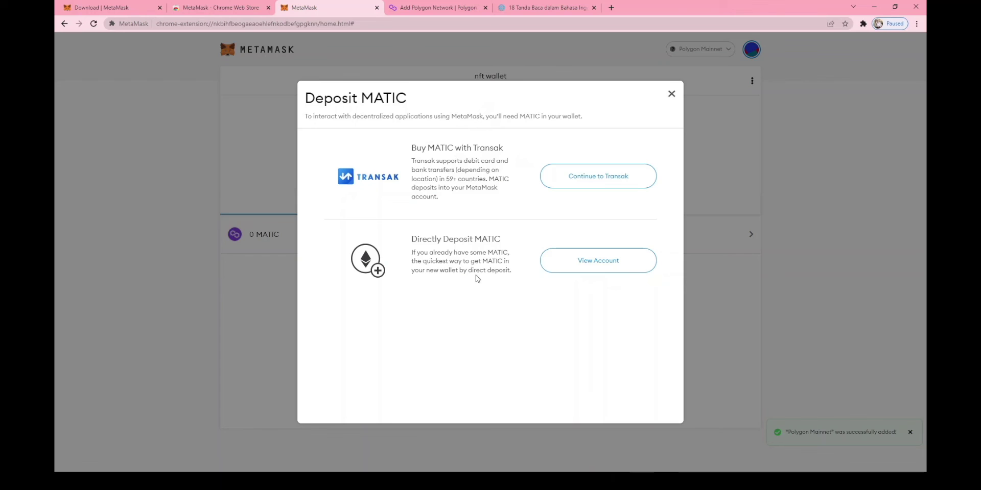
{"action": "left_click", "coordinate": [581, 270]}
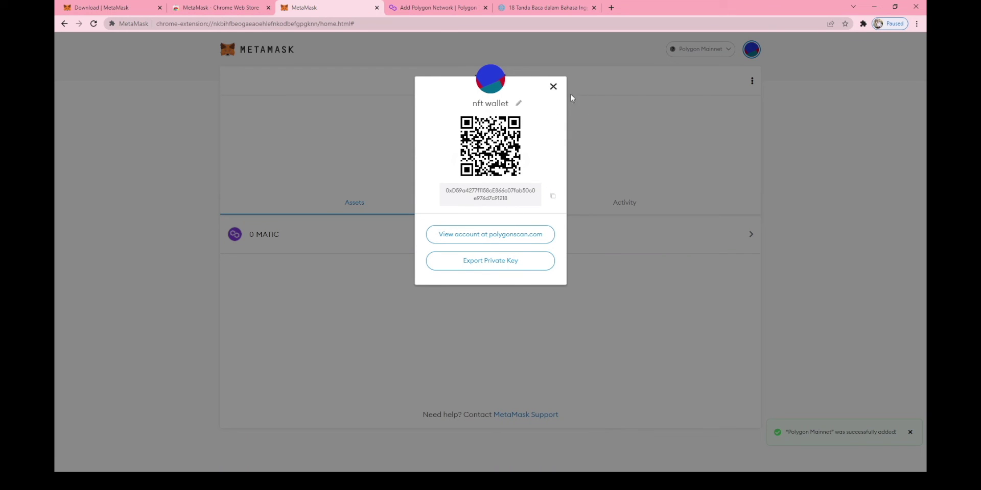
{"action": "left_click", "coordinate": [553, 86]}
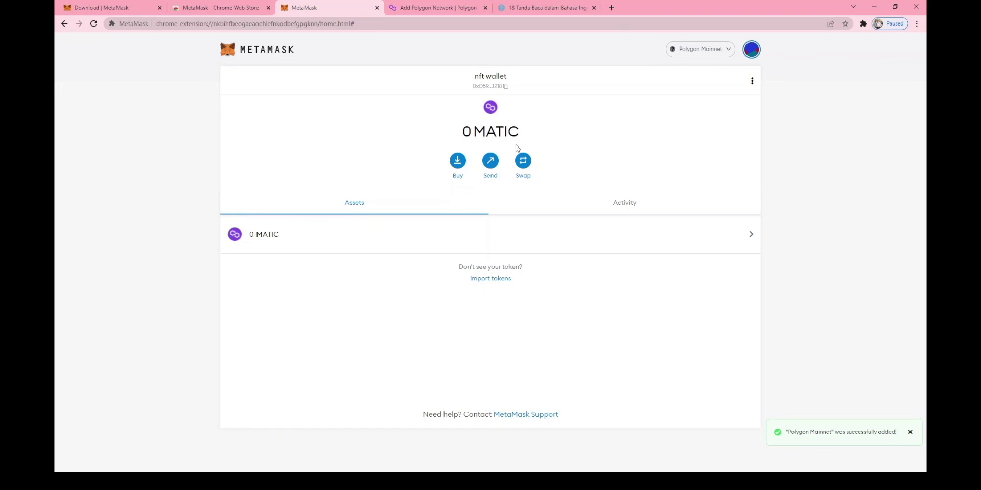
{"action": "left_click", "coordinate": [491, 163]}
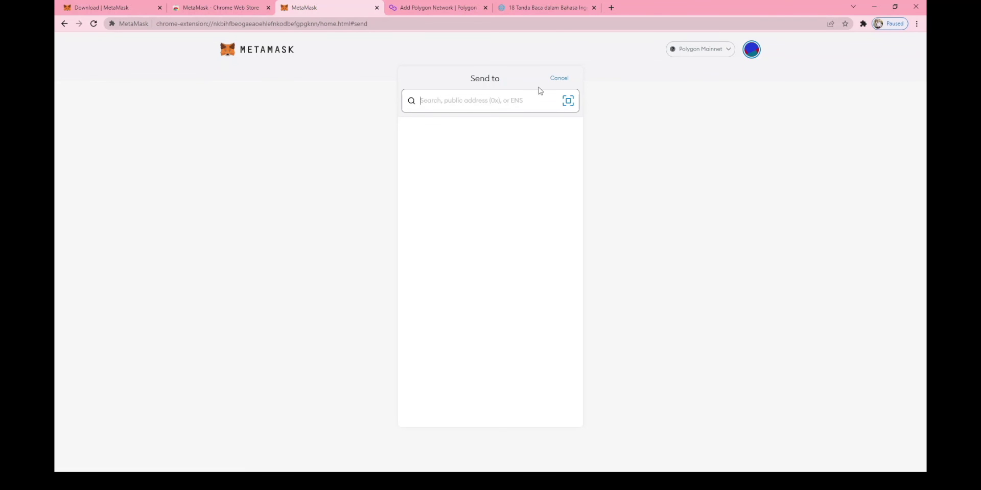
{"action": "left_click", "coordinate": [558, 79]}
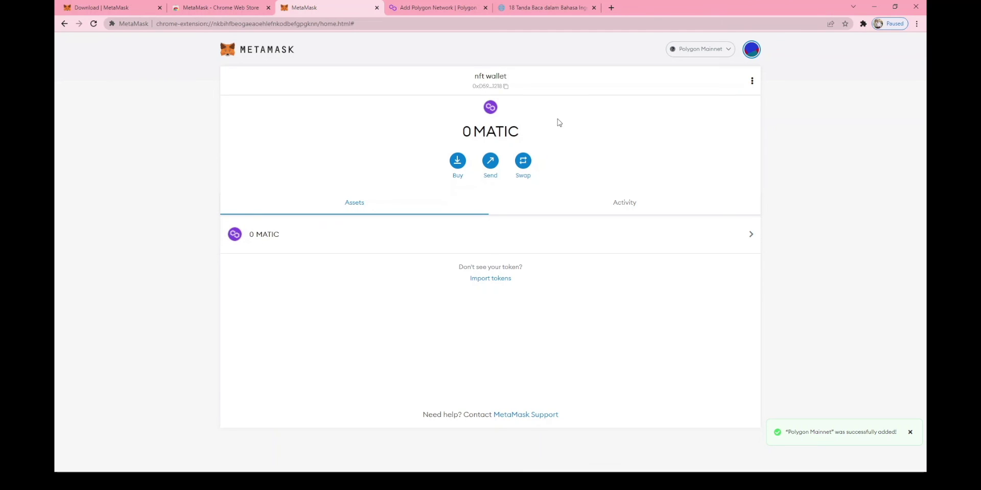
Explore the swap form with MATIC as the source and USDT as the target token, and cancel without swapping
{"action": "left_click", "coordinate": [523, 163]}
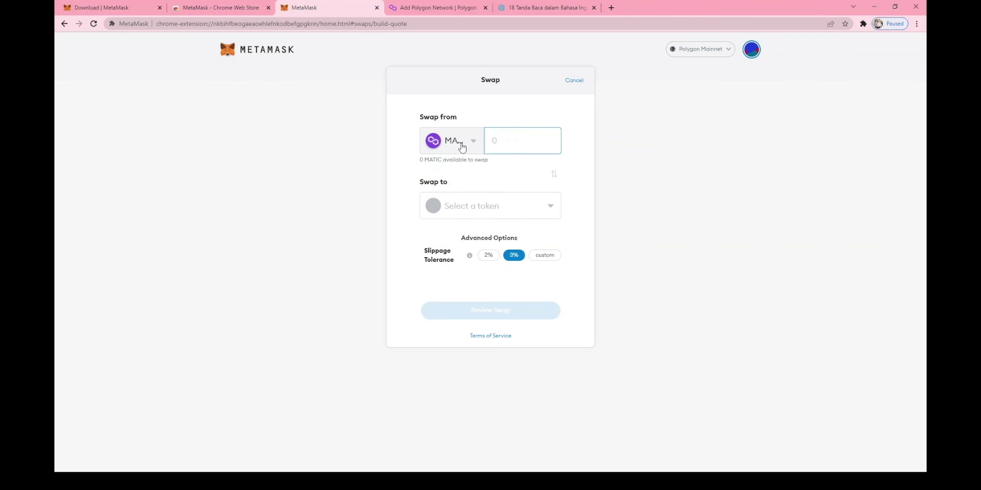
{"action": "left_click", "coordinate": [447, 148]}
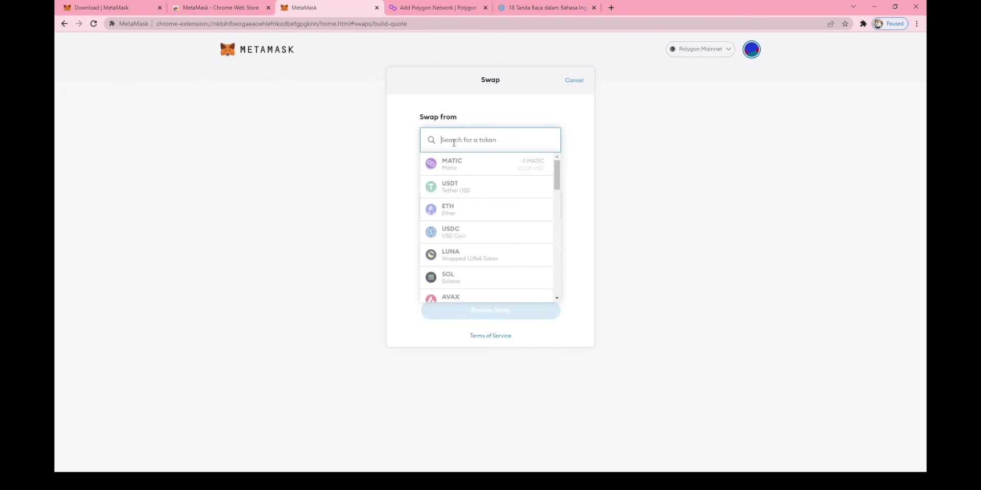
{"action": "left_click", "coordinate": [598, 190]}
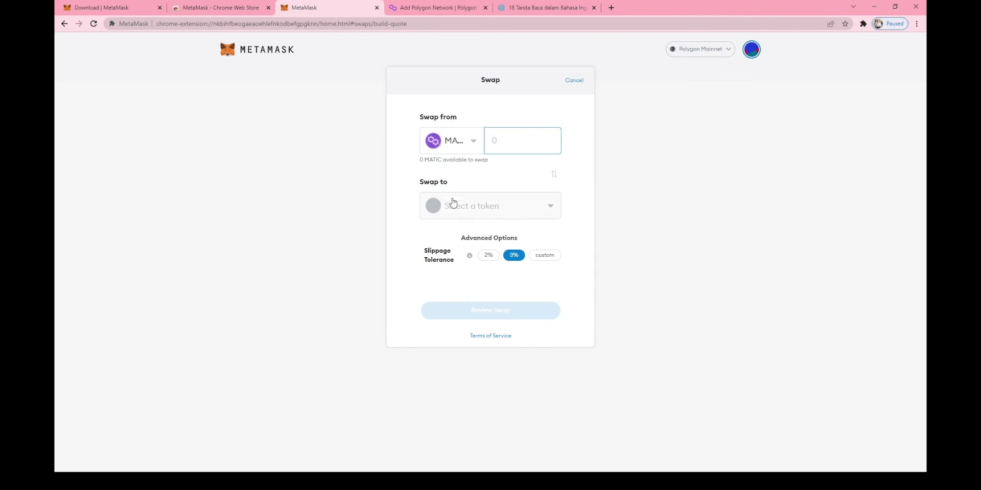
{"action": "left_click", "coordinate": [530, 207]}
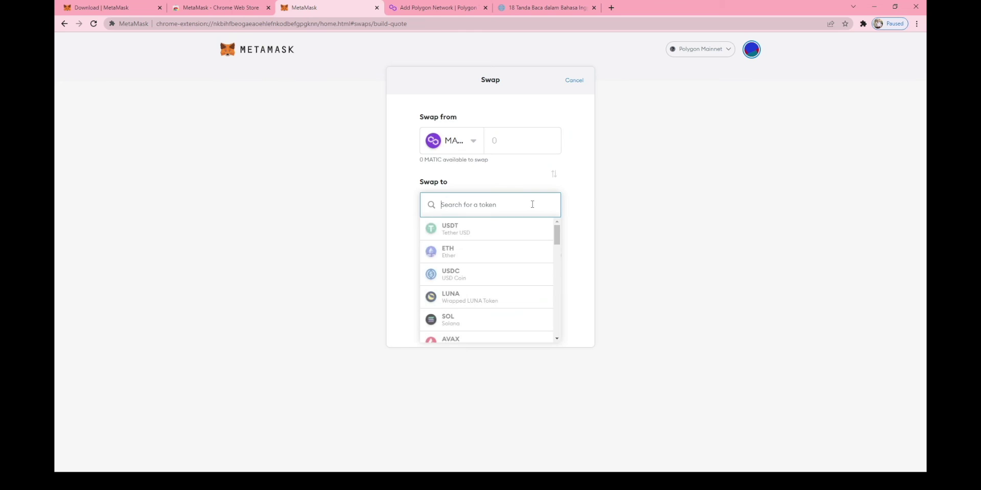
{"action": "left_click", "coordinate": [455, 233]}
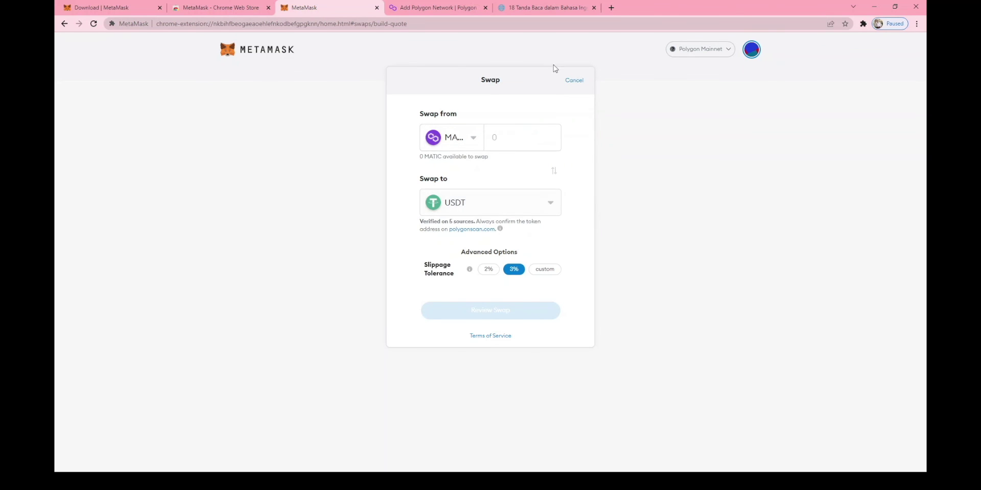
{"action": "left_click", "coordinate": [577, 81]}
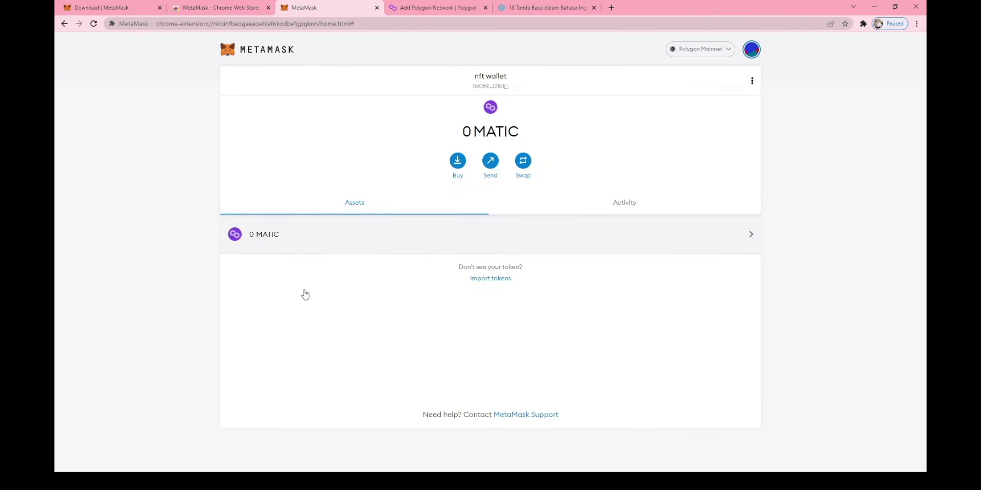
View the wallet's transaction activity on Polygon Mainnet
{"action": "left_click", "coordinate": [626, 203]}
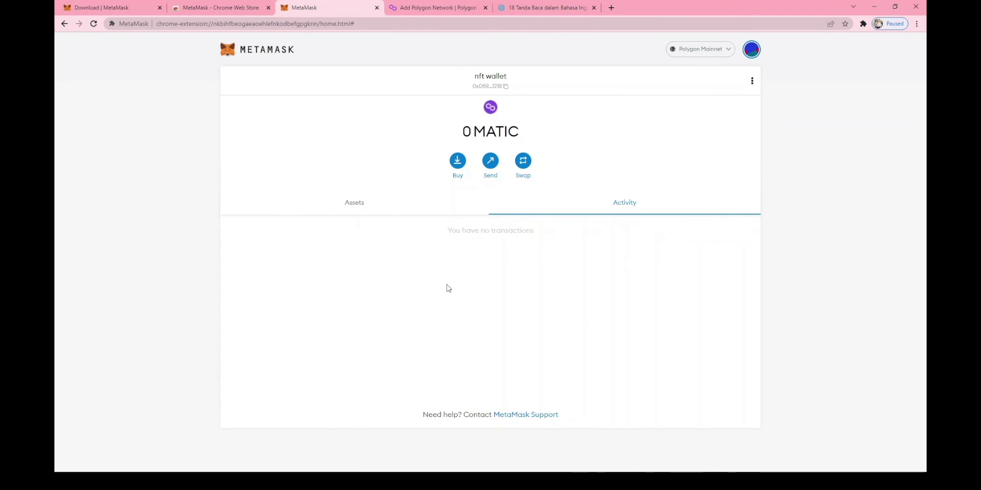